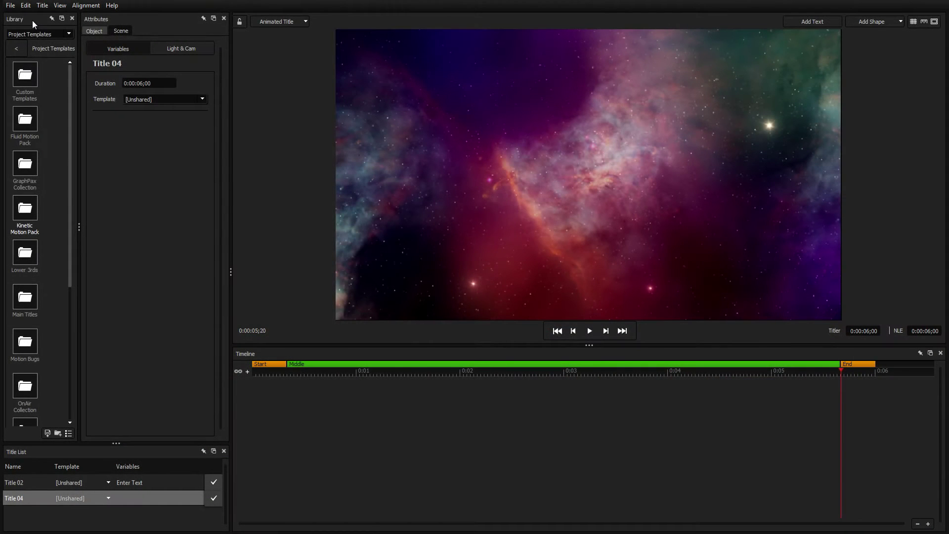
Hide the Library and Title List panels, leaving only the Attributes and Timeline panels visible.
{"action": "mouse_move", "coordinate": [31, 20]}
{"action": "left_mouse_down"}
{"action": "mouse_move", "coordinate": [132, 46]}
{"action": "mouse_move", "coordinate": [320, 46]}
{"action": "mouse_move", "coordinate": [837, 82]}
{"action": "mouse_move", "coordinate": [509, 68]}
{"action": "mouse_move", "coordinate": [34, 25]}
{"action": "left_mouse_up"}
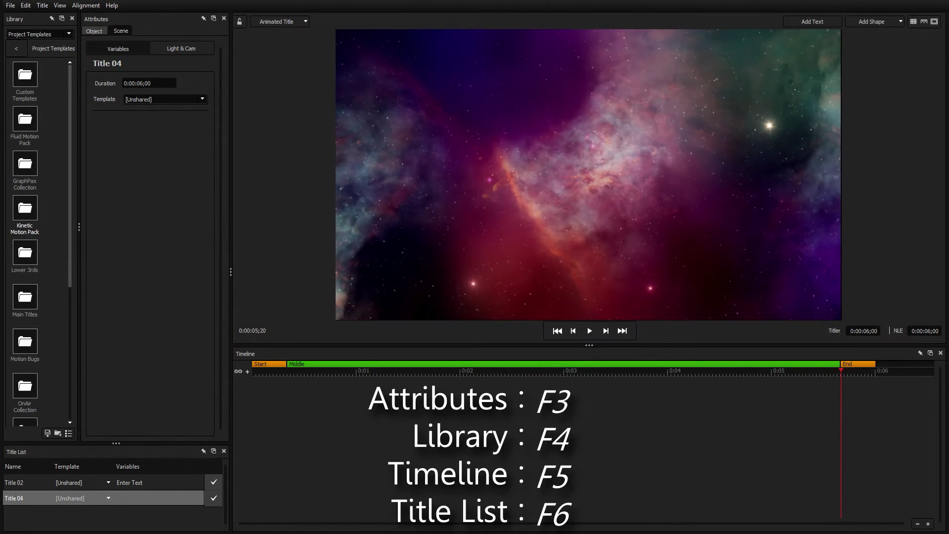
{"action": "key", "text": "F3"}
{"action": "key", "text": "F4"}
{"action": "key", "text": "F5"}
{"action": "key", "text": "F6"}
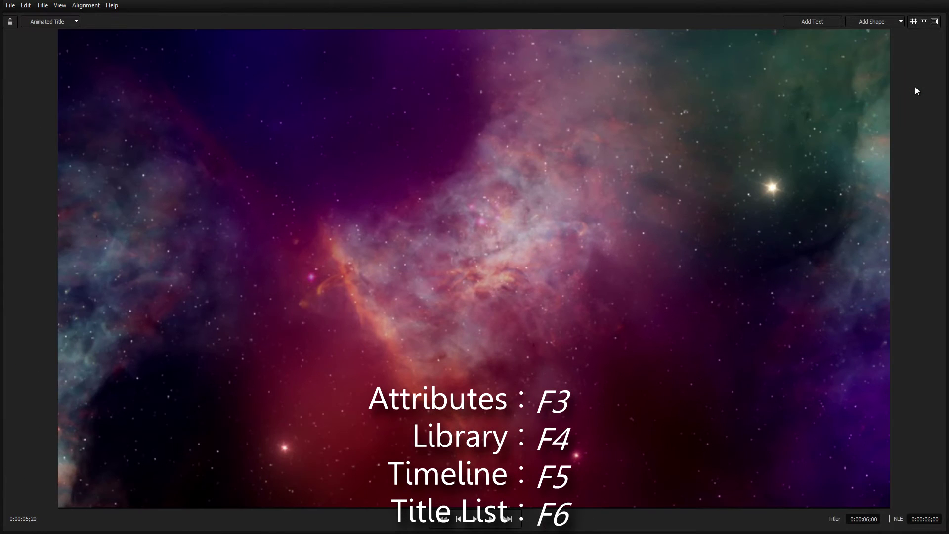
{"action": "key", "text": "F3"}
{"action": "key", "text": "F5"}
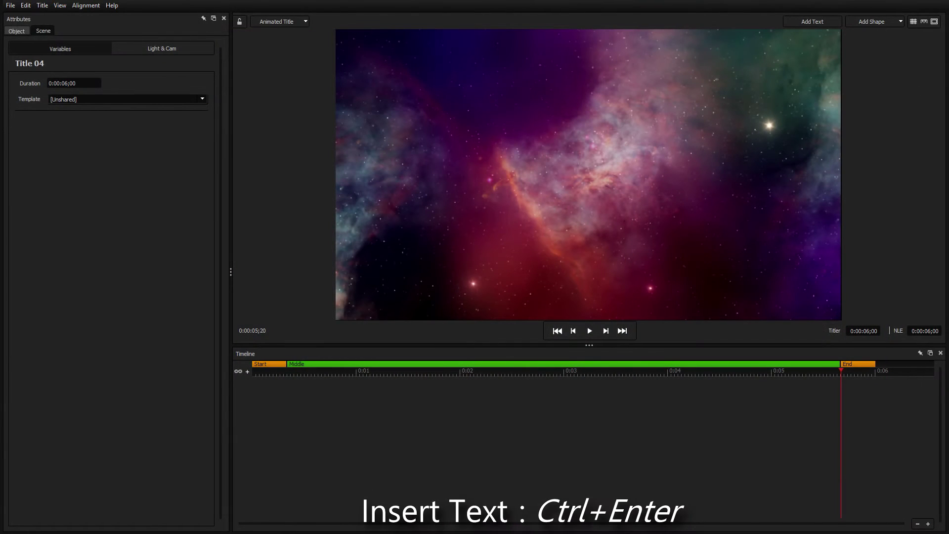
Insert a text paragraph in the CCTheStorySoFa font with a bright yellow face and an extrusion of 16.2.
{"action": "key", "text": "ctrl+Return"}
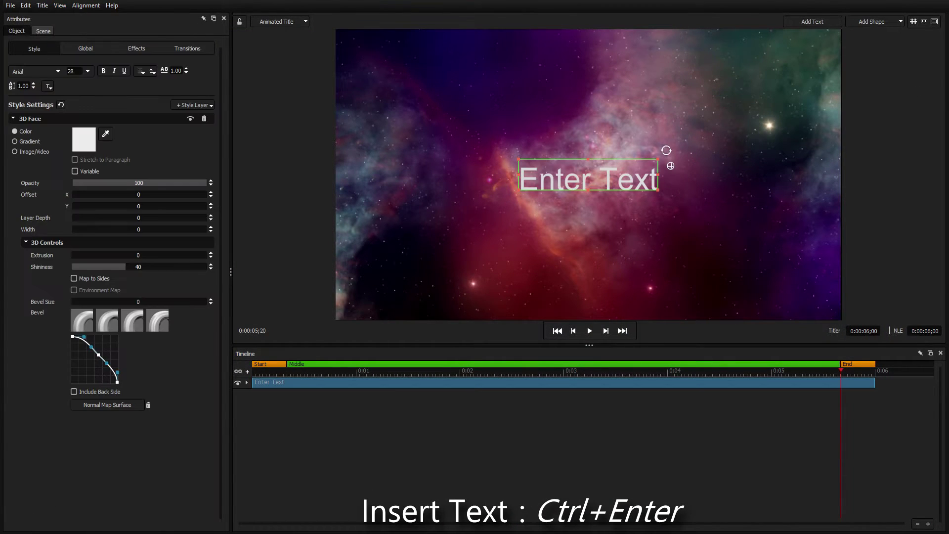
{"action": "left_click", "coordinate": [54, 72]}
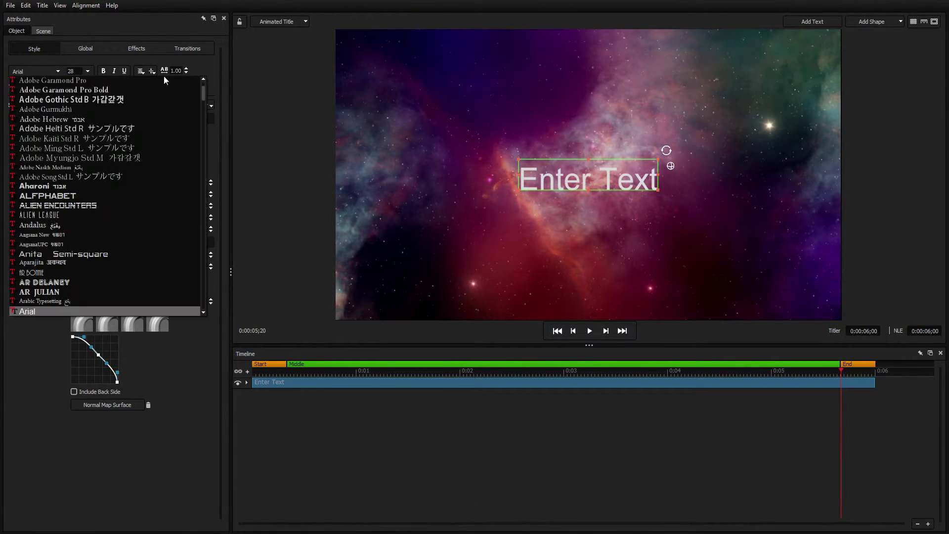
{"action": "left_click_drag", "start_coordinate": [203, 85], "coordinate": [203, 102]}
{"action": "left_click_drag", "start_coordinate": [202, 102], "coordinate": [203, 109]}
{"action": "left_click", "coordinate": [90, 146]}
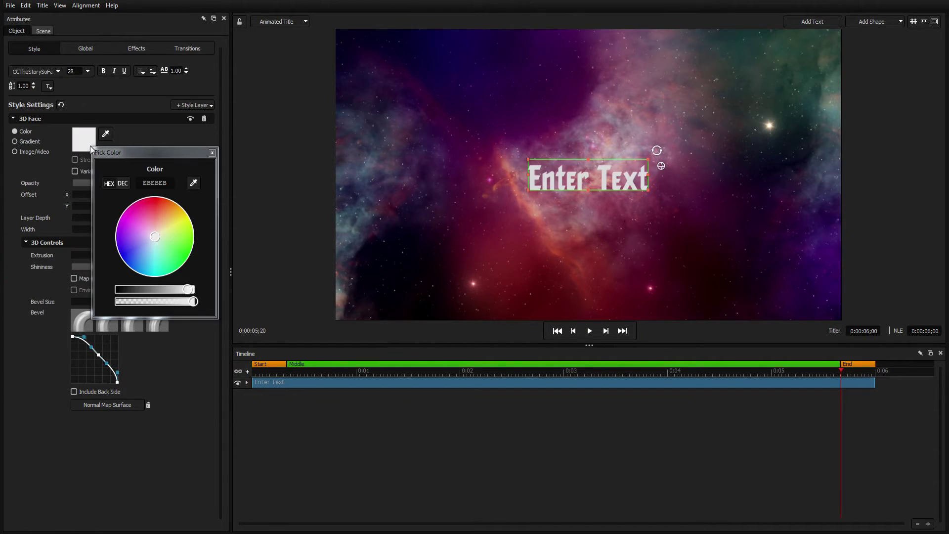
{"action": "left_click", "coordinate": [180, 215]}
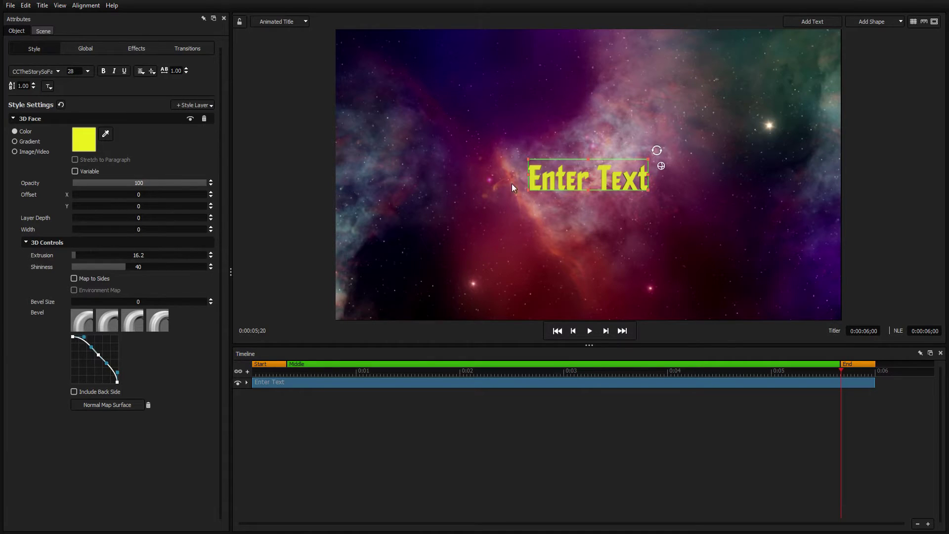
Replace the placeholder text with LIGHTSPEED MEDIA and exit text editing.
{"action": "double_click", "coordinate": [552, 177]}
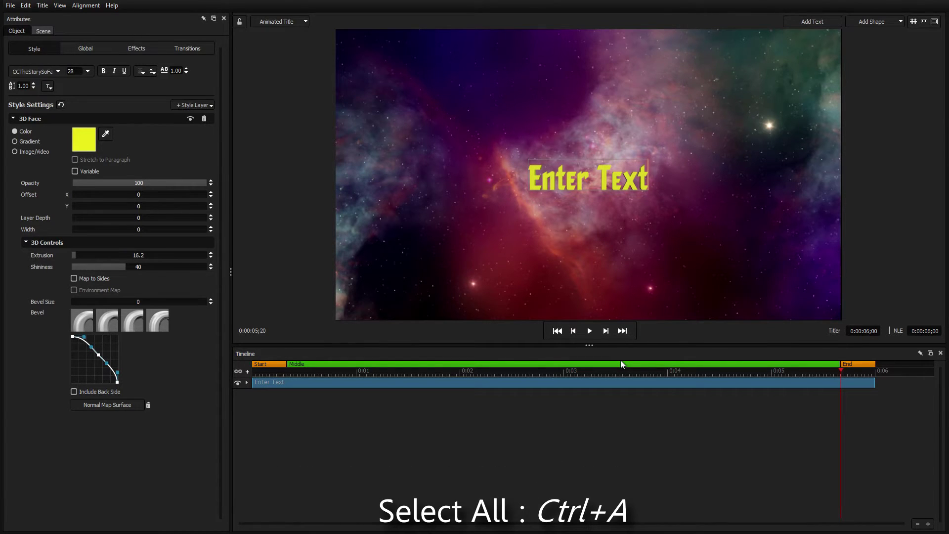
{"action": "key", "text": "ctrl+a"}
{"action": "type", "text": "LIGHTSPEED MEDIA"}
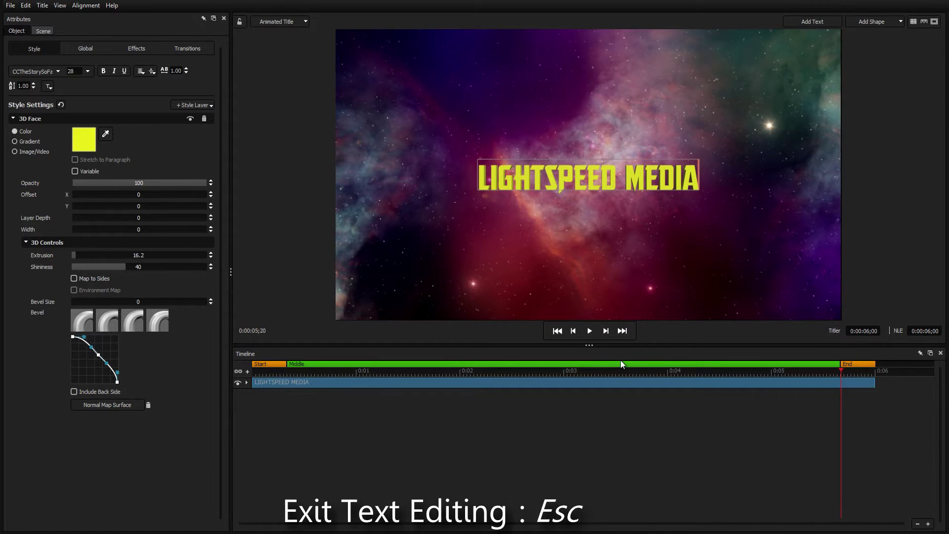
{"action": "key", "text": "Escape"}
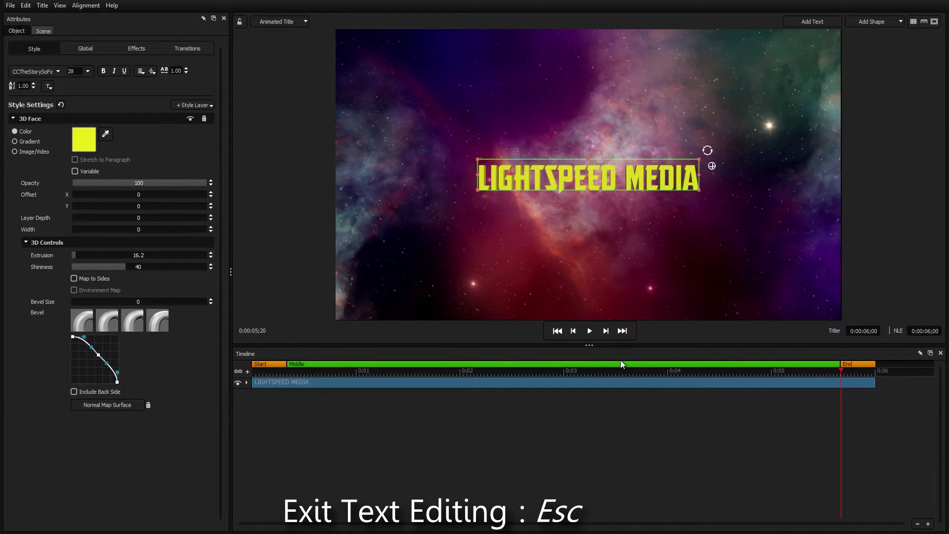
Widen the kerning of the whole LIGHTSPEED MEDIA title to 1.06.
{"action": "key", "text": "alt+Right"}
{"action": "key", "text": "alt+Right"}
{"action": "key", "text": "alt+Right"}
{"action": "key", "text": "alt+Right"}
{"action": "key", "text": "alt+Right"}
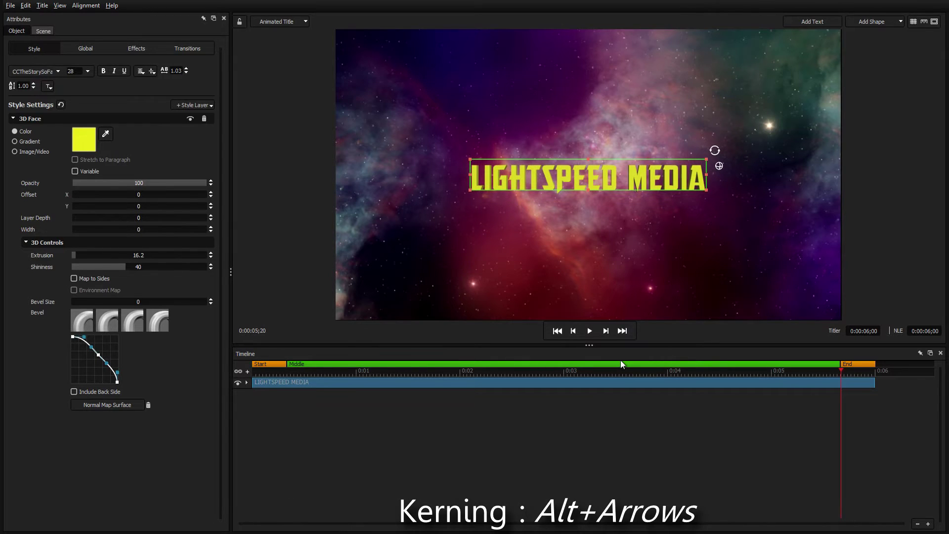
{"action": "key", "text": "alt+Right"}
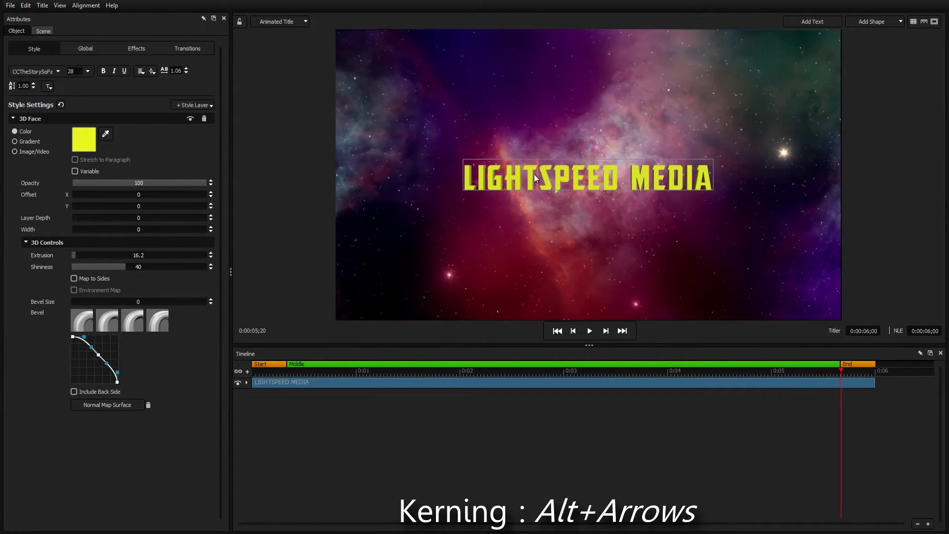
Widen the kerning of only the letters LIGHT in the title to 1.82 and exit text editing.
{"action": "left_click_drag", "start_coordinate": [536, 175], "coordinate": [460, 178]}
{"action": "key", "text": "alt+Right"}
{"action": "key", "text": "alt+Right"}
{"action": "key", "text": "alt+Right"}
{"action": "key", "text": "alt+Right"}
{"action": "key", "text": "alt+Right"}
{"action": "key", "text": "alt+Right"}
{"action": "key", "text": "alt+Right"}
{"action": "key", "text": "alt+Right"}
{"action": "key", "text": "alt+Right"}
{"action": "key", "text": "alt+Right"}
{"action": "key", "text": "alt+Right"}
{"action": "key", "text": "alt+Right"}
{"action": "key", "text": "alt+Right"}
{"action": "key", "text": "alt+Right"}
{"action": "key", "text": "alt+Right"}
{"action": "key", "text": "alt+Right"}
{"action": "key", "text": "alt+Right"}
{"action": "key", "text": "alt+Right"}
{"action": "key", "text": "alt+Right"}
{"action": "key", "text": "alt+Right"}
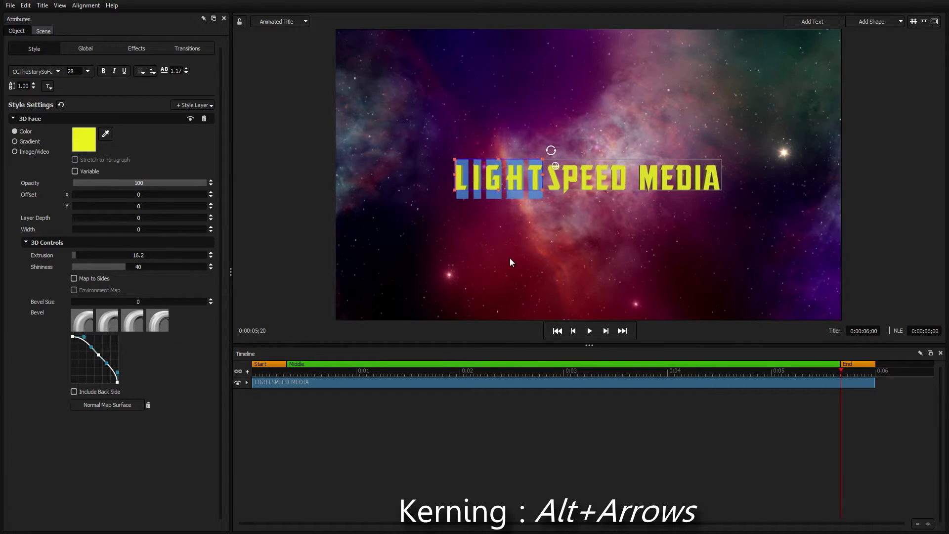
{"action": "key", "text": "alt+Right"}
{"action": "key", "text": "alt+Right"}
{"action": "key", "text": "alt+Right"}
{"action": "key", "text": "alt+Right"}
{"action": "key", "text": "alt+Right"}
{"action": "key", "text": "alt+Right"}
{"action": "key", "text": "alt+Right"}
{"action": "key", "text": "alt+Right"}
{"action": "key", "text": "alt+Right"}
{"action": "key", "text": "alt+Right"}
{"action": "key", "text": "alt+Right"}
{"action": "key", "text": "alt+Right"}
{"action": "key", "text": "alt+Right"}
{"action": "key", "text": "alt+Right"}
{"action": "key", "text": "alt+Right"}
{"action": "key", "text": "alt+Right"}
{"action": "key", "text": "alt+Right"}
{"action": "key", "text": "alt+Right"}
{"action": "key", "text": "alt+Right"}
{"action": "key", "text": "alt+Right"}
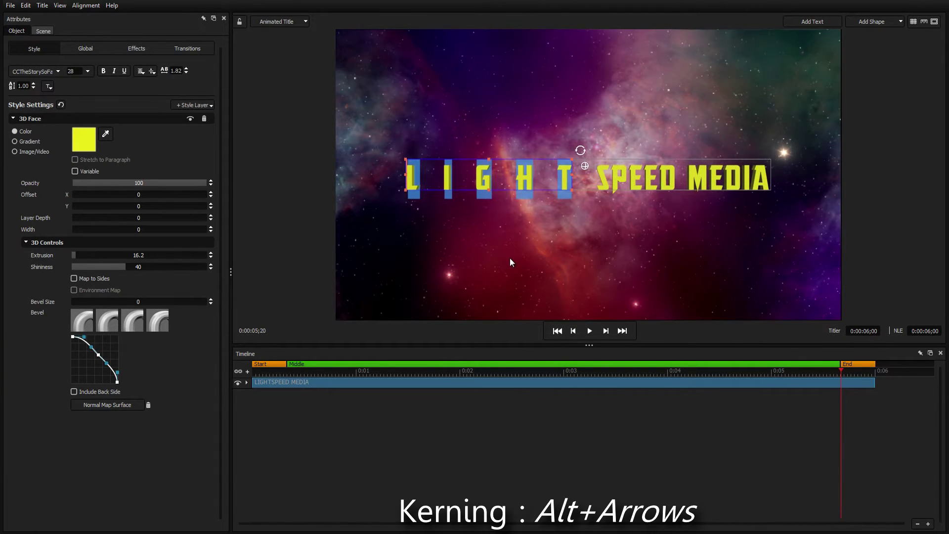
{"action": "key", "text": "Escape"}
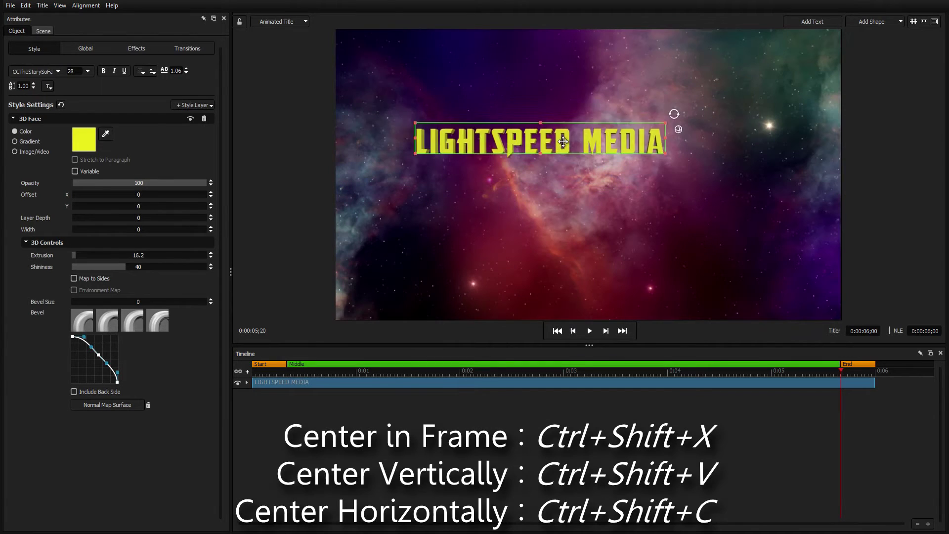
Move the title around the frame, trying the center in frame, center horizontally and center vertically alignments.
{"action": "left_click_drag", "start_coordinate": [570, 142], "coordinate": [537, 112]}
{"action": "key", "text": "ctrl+shift+x"}
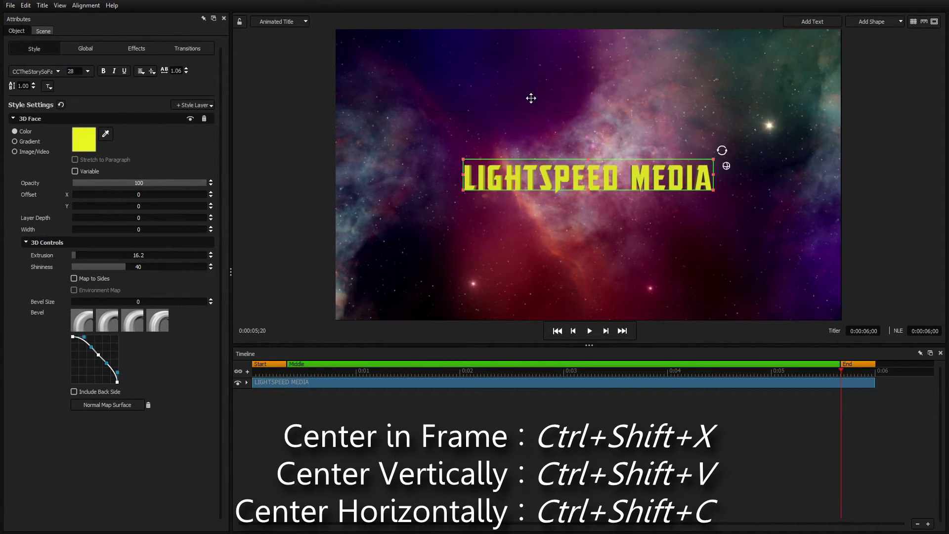
{"action": "left_click_drag", "start_coordinate": [646, 170], "coordinate": [745, 278]}
{"action": "left_click_drag", "start_coordinate": [667, 285], "coordinate": [511, 242]}
{"action": "key", "text": "ctrl+shift+c"}
{"action": "key", "text": "ctrl+shift+c"}
{"action": "key", "text": "ctrl+shift+v"}
Move the title toward the frame's upper-left area and center it in the frame, finishing with horizontal centering.
{"action": "left_click_drag", "start_coordinate": [619, 188], "coordinate": [531, 101]}
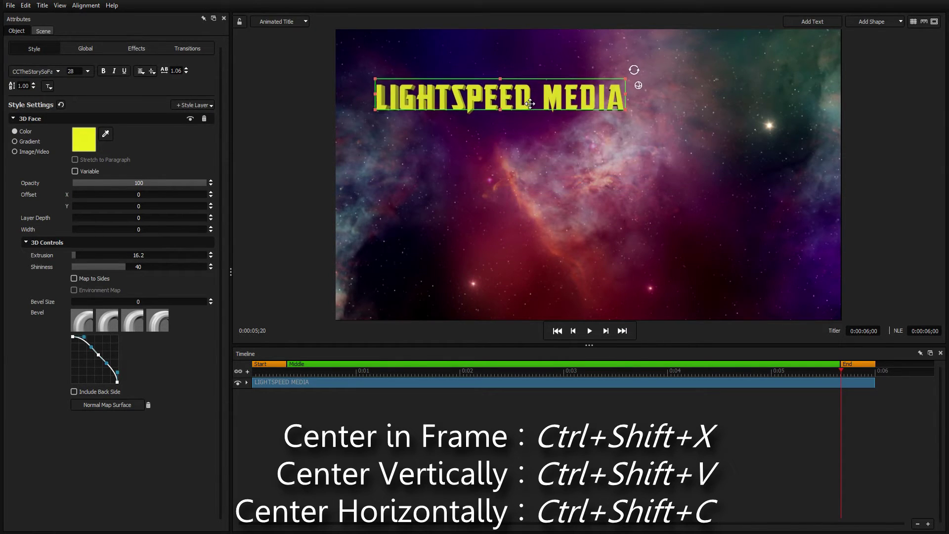
{"action": "key", "text": "ctrl+shift+x"}
{"action": "left_click_drag", "start_coordinate": [638, 177], "coordinate": [709, 165]}
{"action": "key", "text": "ctrl+shift+c"}
{"action": "key", "text": "ctrl+shift+c"}
{"action": "key", "text": "ctrl+shift+c"}
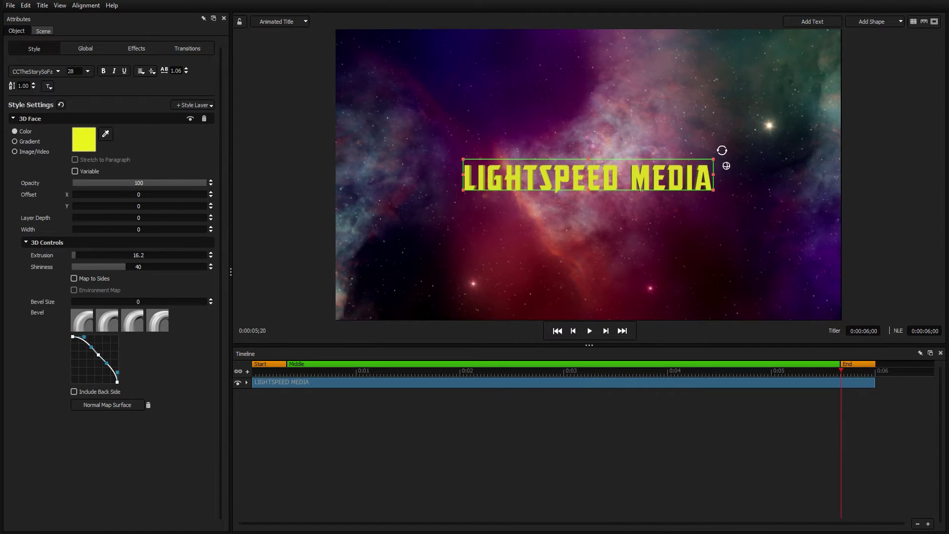
Add an ellipse over the title and fill its face with the image 14_b_new.png.
{"action": "left_click", "coordinate": [893, 24]}
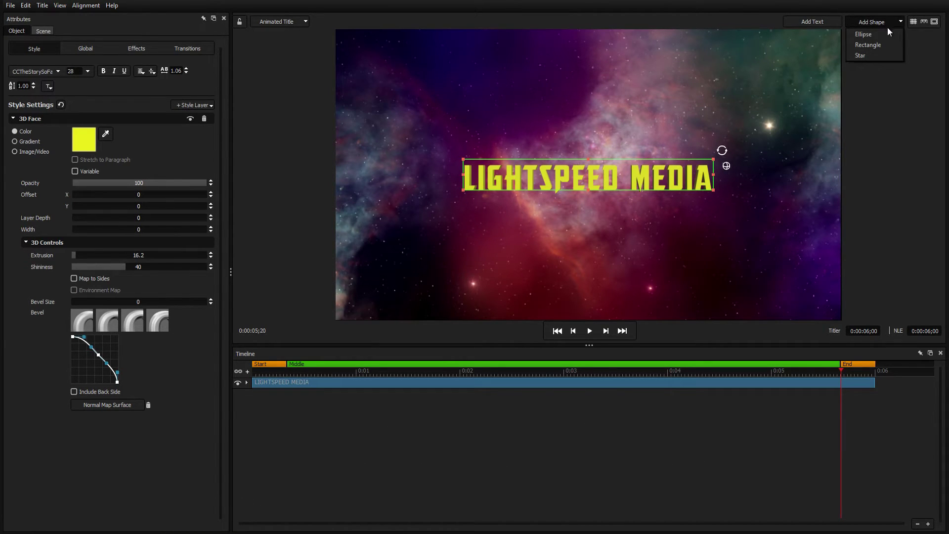
{"action": "left_click", "coordinate": [884, 36]}
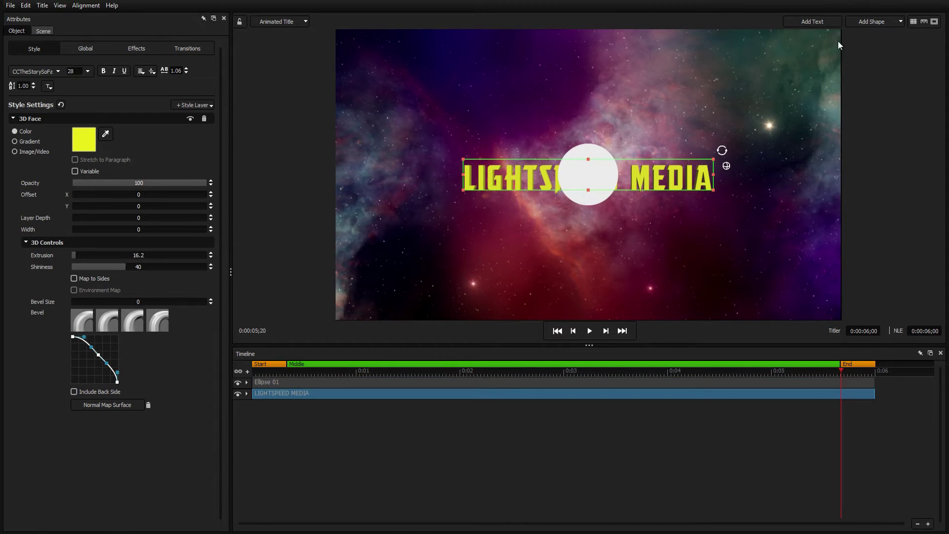
{"action": "left_click", "coordinate": [582, 147]}
{"action": "left_click", "coordinate": [34, 151]}
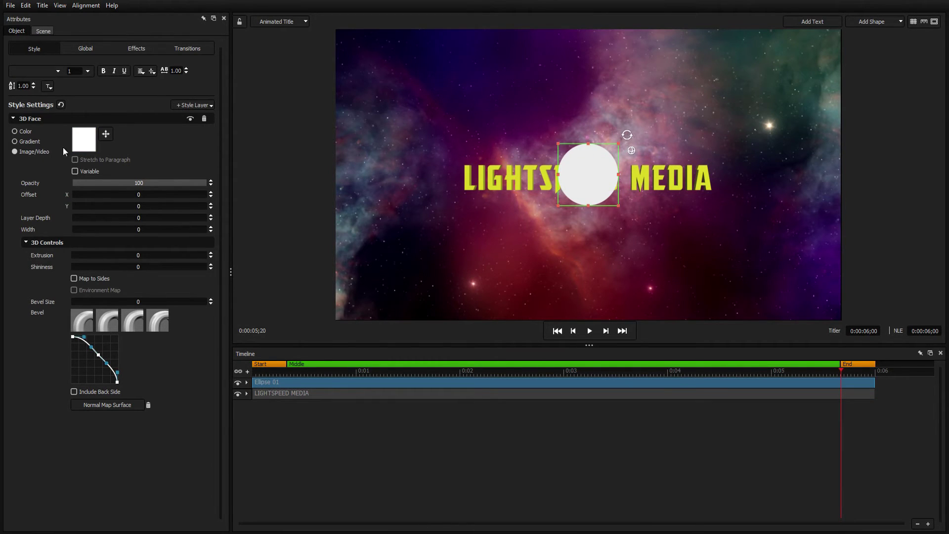
{"action": "left_click", "coordinate": [87, 144]}
{"action": "double_click", "coordinate": [419, 90]}
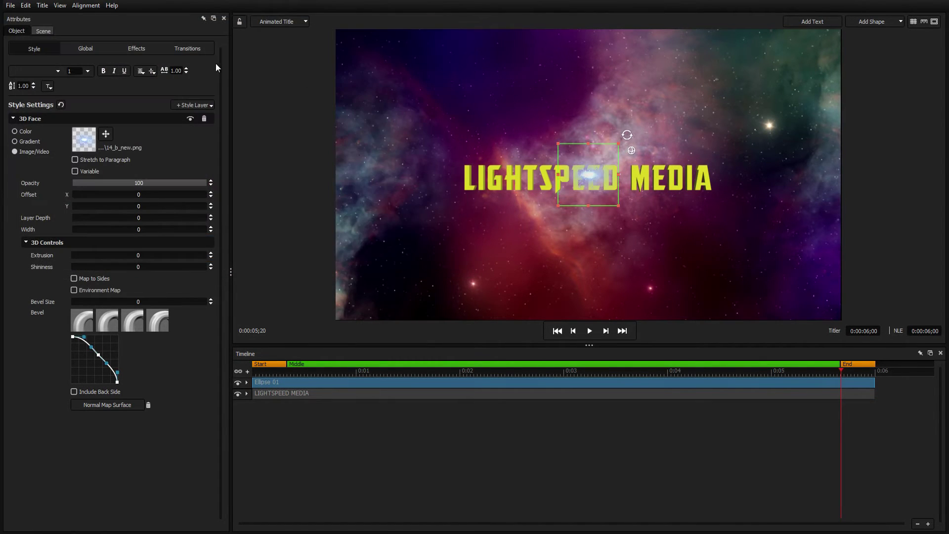
Set the ellipse's blending mode to Additive.
{"action": "left_click", "coordinate": [144, 49]}
{"action": "left_click", "coordinate": [147, 88]}
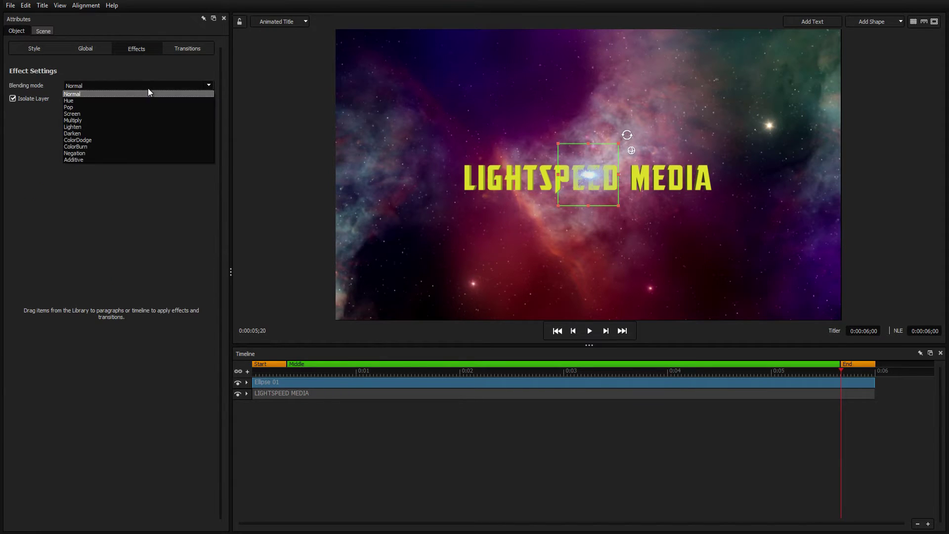
{"action": "left_click", "coordinate": [111, 159]}
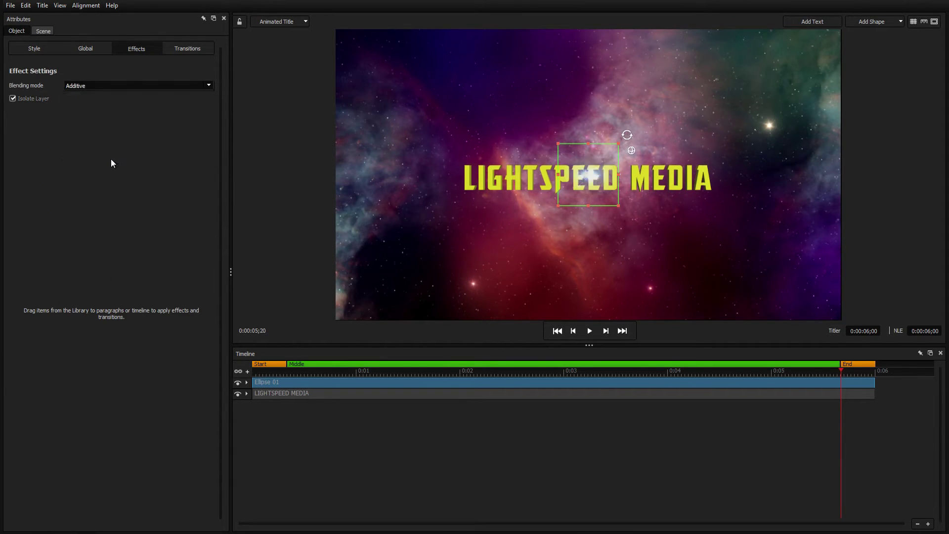
Add a yellow rectangle and stretch it into a thin bar spanning the full frame width just below the title.
{"action": "left_click", "coordinate": [873, 23]}
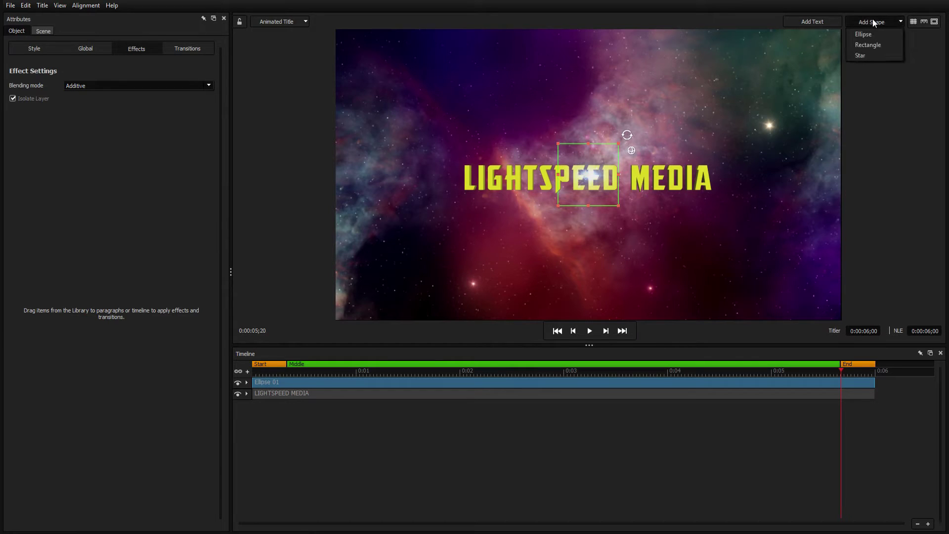
{"action": "left_click", "coordinate": [868, 45]}
{"action": "left_click_drag", "start_coordinate": [558, 144], "coordinate": [433, 84]}
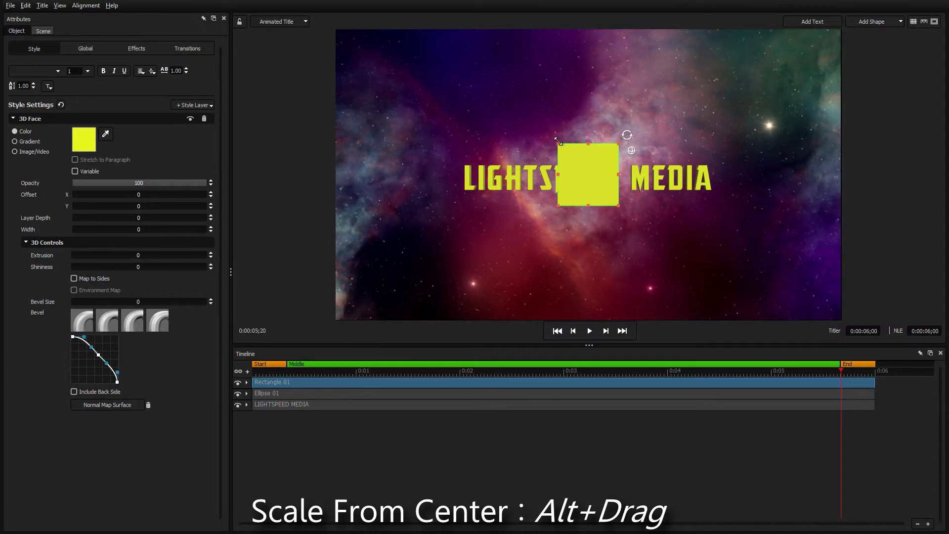
{"action": "left_click_drag", "start_coordinate": [561, 143], "coordinate": [533, 117]}
{"action": "left_click_drag", "start_coordinate": [562, 142], "coordinate": [336, 196]}
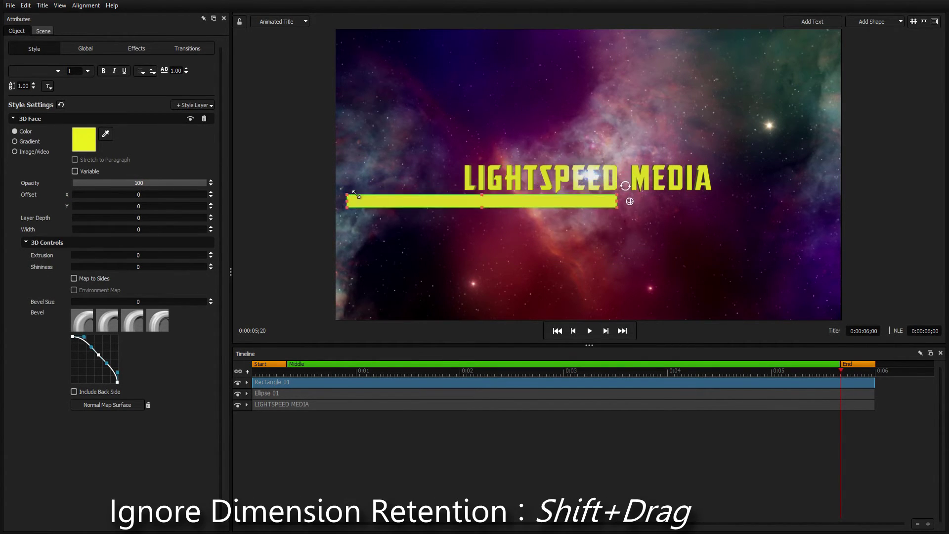
{"action": "left_click_drag", "start_coordinate": [617, 206], "coordinate": [839, 198]}
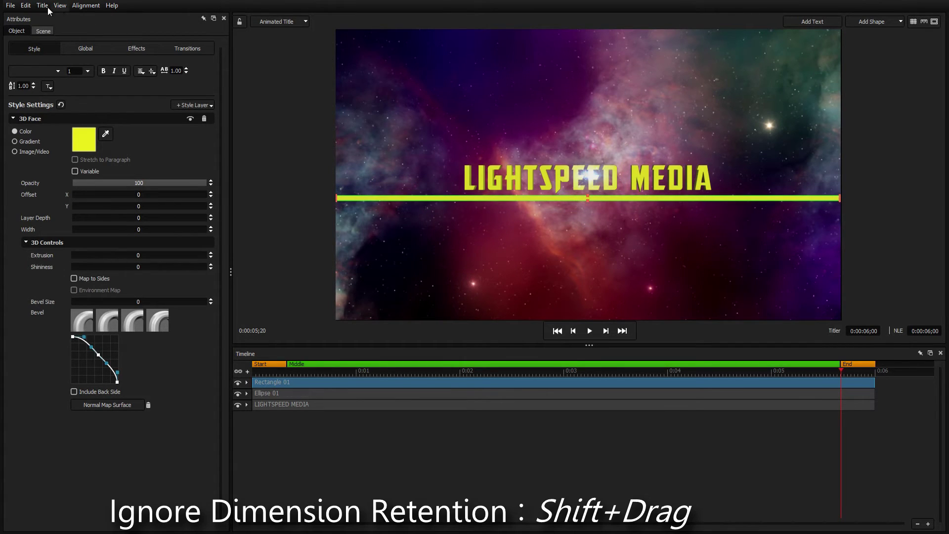
Examine the settings for swapping the scaling modifier keys without changing them.
{"action": "left_click", "coordinate": [25, 6]}
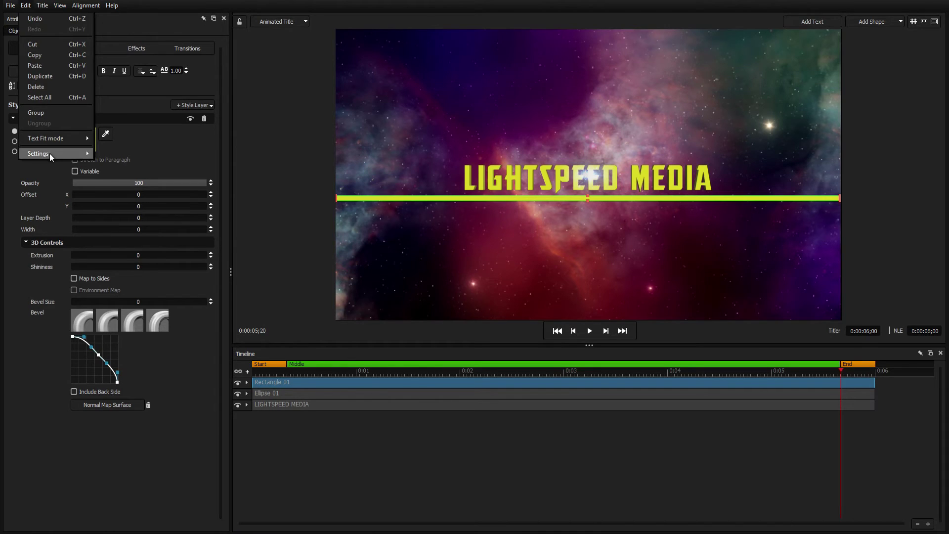
{"action": "mouse_move", "coordinate": [49, 154]}
{"action": "mouse_move", "coordinate": [138, 185]}
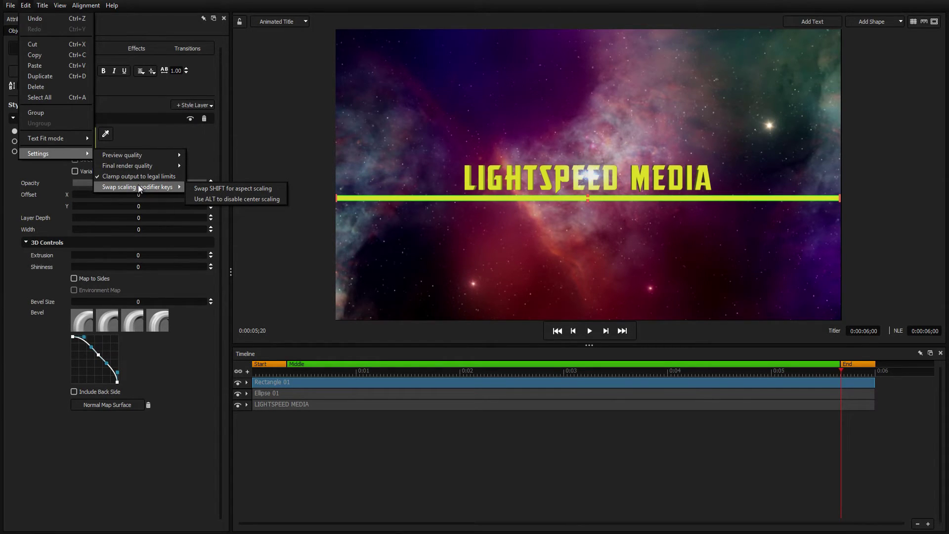
{"action": "left_click", "coordinate": [404, 224]}
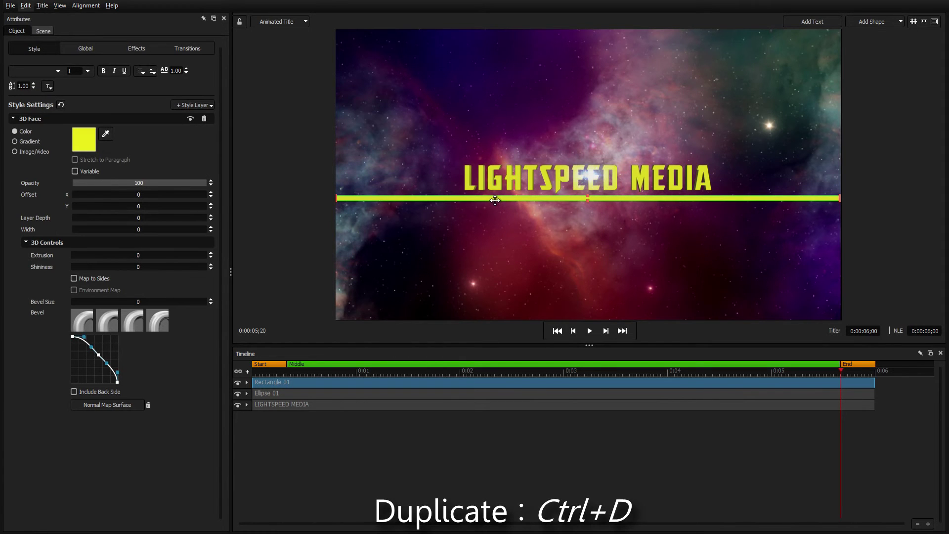
Duplicate the yellow bar and show the grid, ruler and safe area overlays.
{"action": "key", "text": "ctrl+d"}
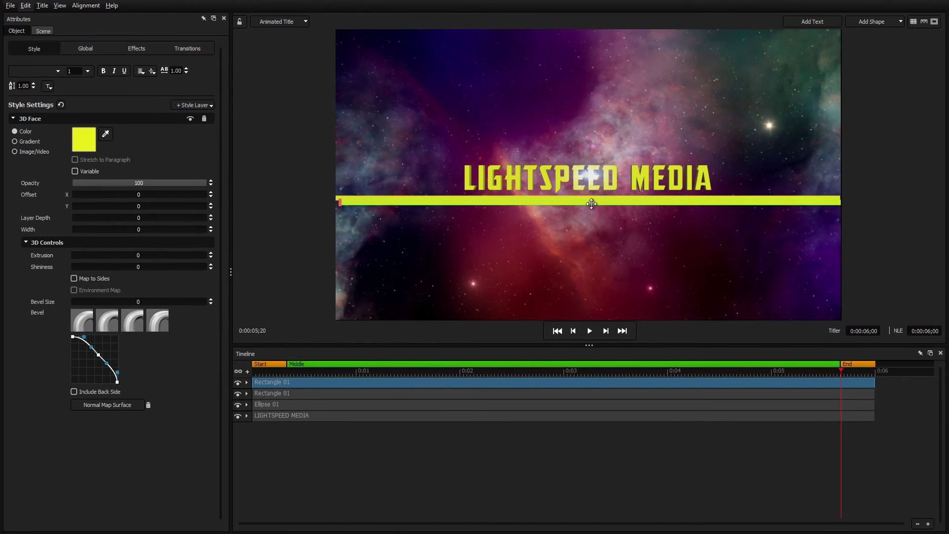
{"action": "key", "text": "ctrl+e"}
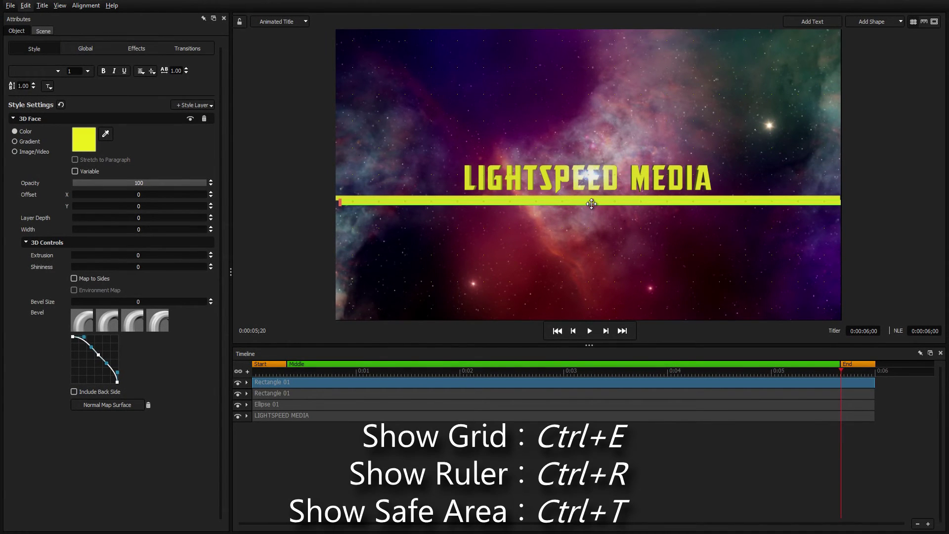
{"action": "key", "text": "ctrl+r"}
{"action": "key", "text": "ctrl+t"}
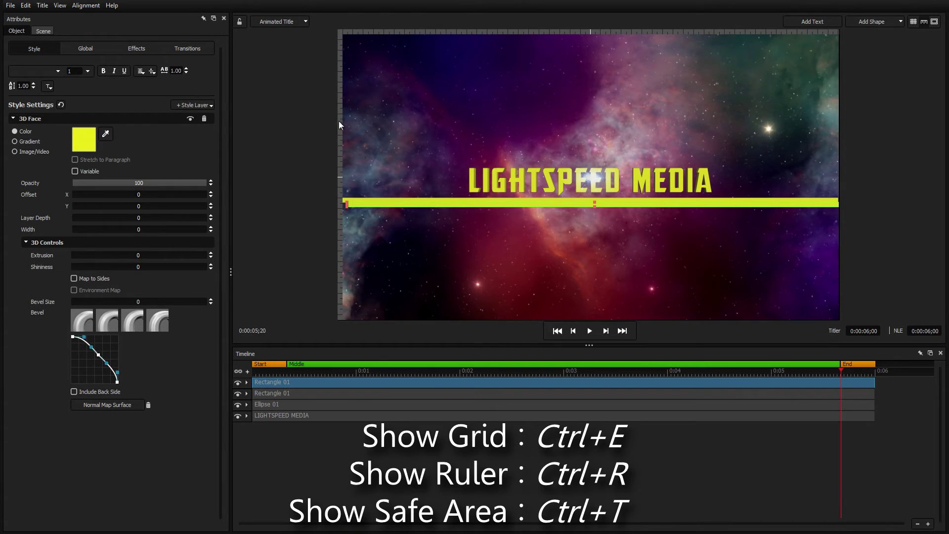
Place vertical guides along the title's left edge at -470 and along its right edge.
{"action": "left_click_drag", "start_coordinate": [339, 122], "coordinate": [468, 251]}
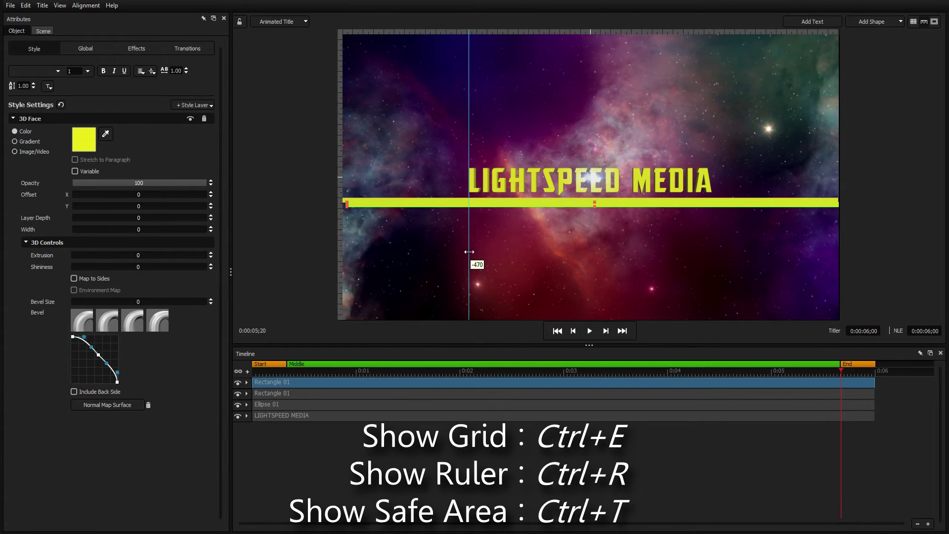
{"action": "left_click_drag", "start_coordinate": [339, 178], "coordinate": [711, 245]}
Fit both yellow bars between the vertical guides, one just above and one just below the title, and clear the guidelines.
{"action": "left_click_drag", "start_coordinate": [710, 204], "coordinate": [710, 161]}
{"action": "left_click_drag", "start_coordinate": [345, 161], "coordinate": [468, 162]}
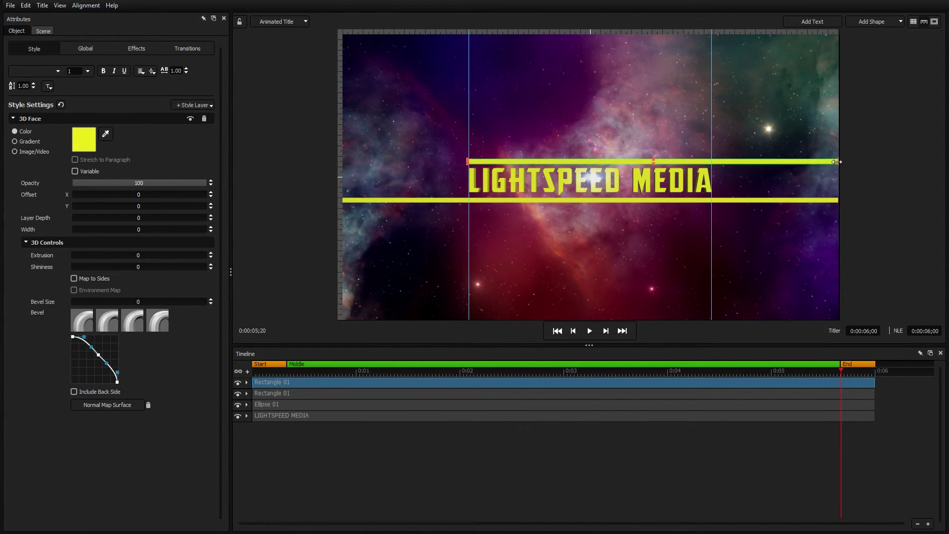
{"action": "left_click_drag", "start_coordinate": [838, 161], "coordinate": [711, 185]}
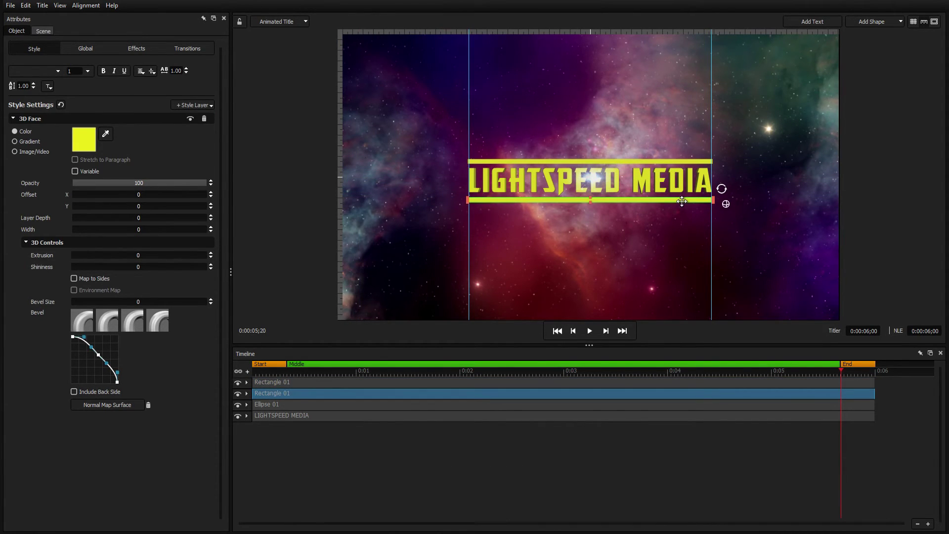
{"action": "left_click_drag", "start_coordinate": [681, 200], "coordinate": [682, 202]}
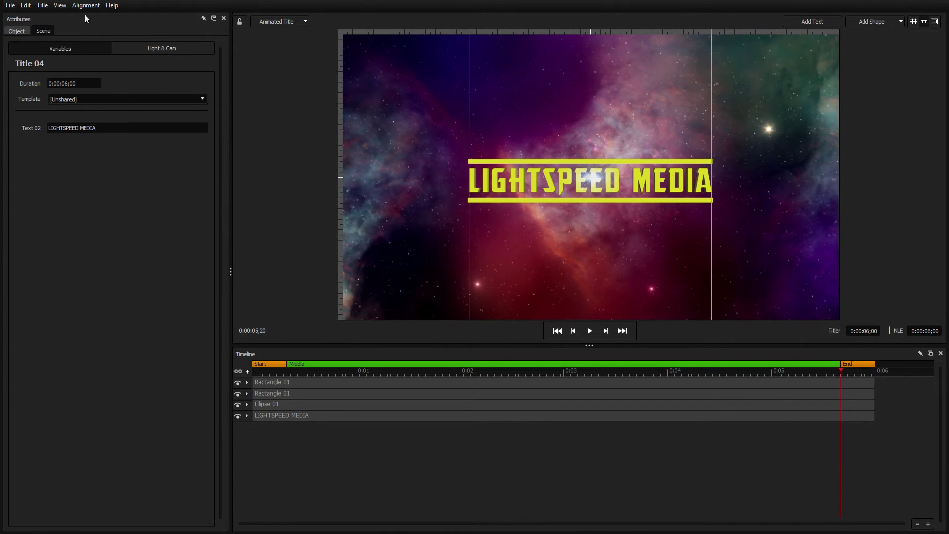
{"action": "left_click", "coordinate": [60, 5]}
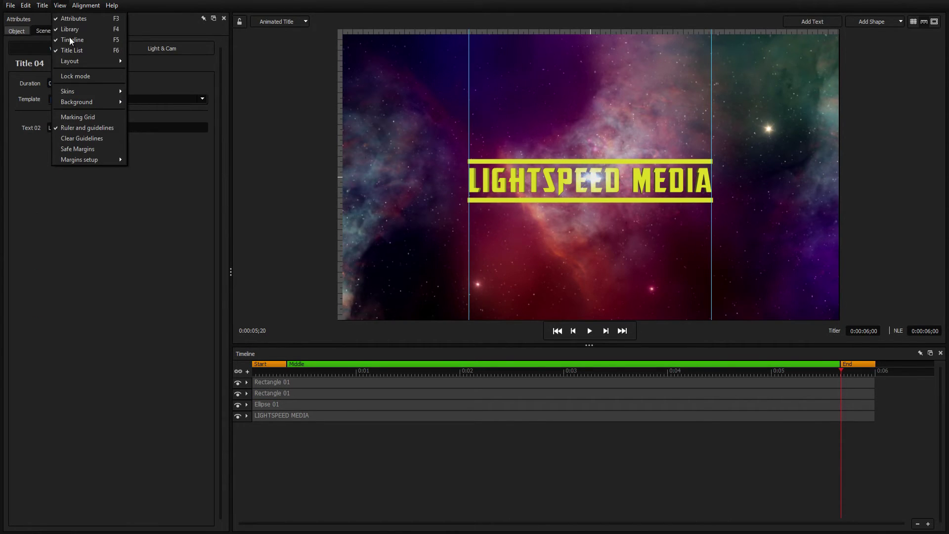
{"action": "left_click", "coordinate": [84, 138]}
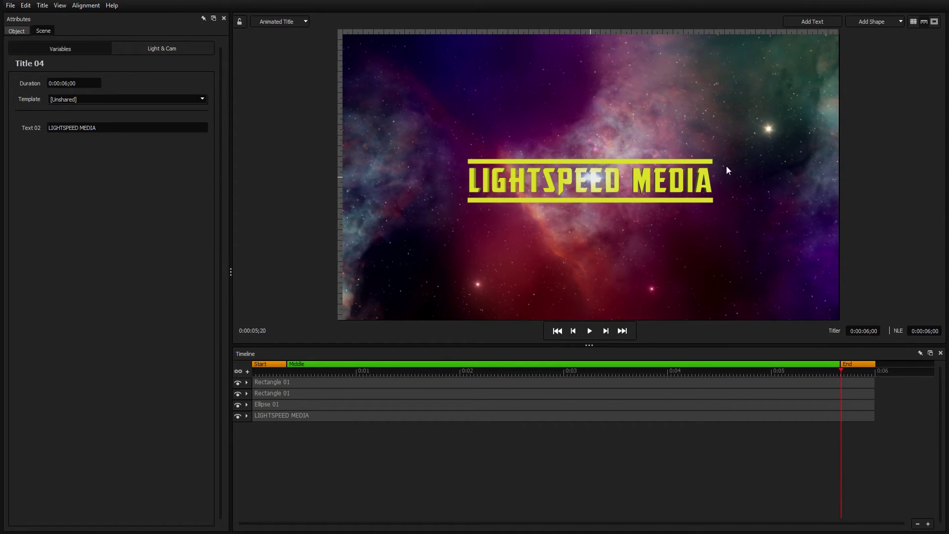
Select both yellow bars in the preview and as timeline layers, deselecting each time, and area-select the bars together with the title.
{"action": "left_click", "coordinate": [701, 162]}
{"action": "left_click", "coordinate": [693, 200], "text": "ctrl"}
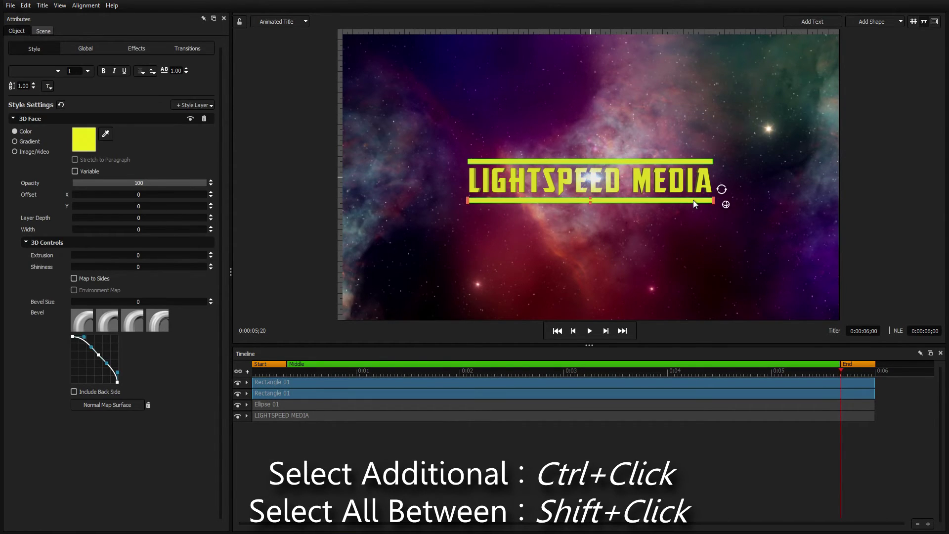
{"action": "key", "text": "Escape"}
{"action": "left_click", "coordinate": [649, 394]}
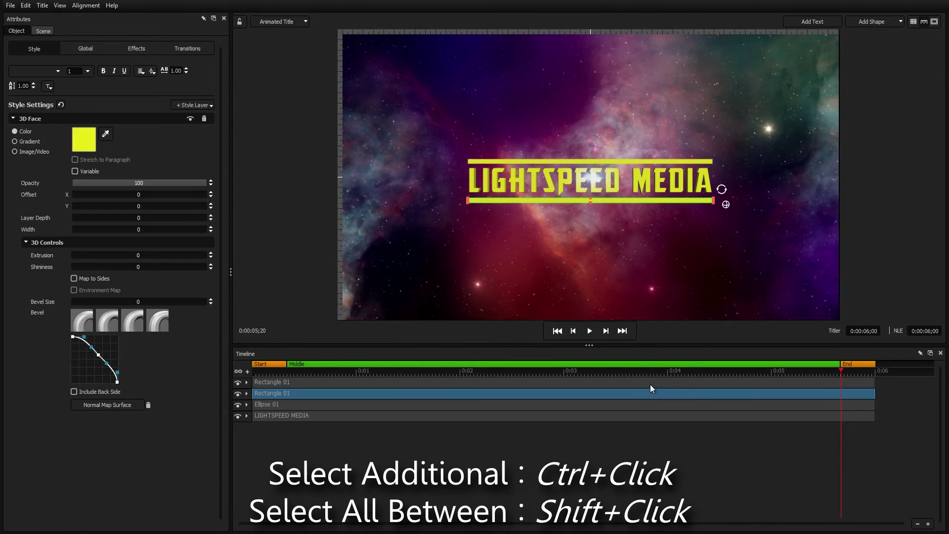
{"action": "left_click", "coordinate": [651, 384], "text": "ctrl"}
{"action": "key", "text": "Escape"}
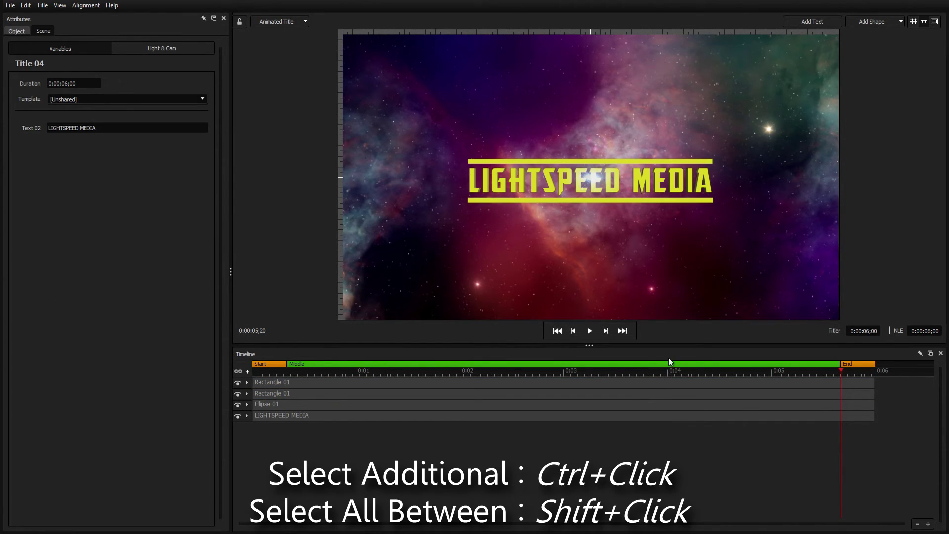
{"action": "left_click_drag", "start_coordinate": [792, 262], "coordinate": [692, 110]}
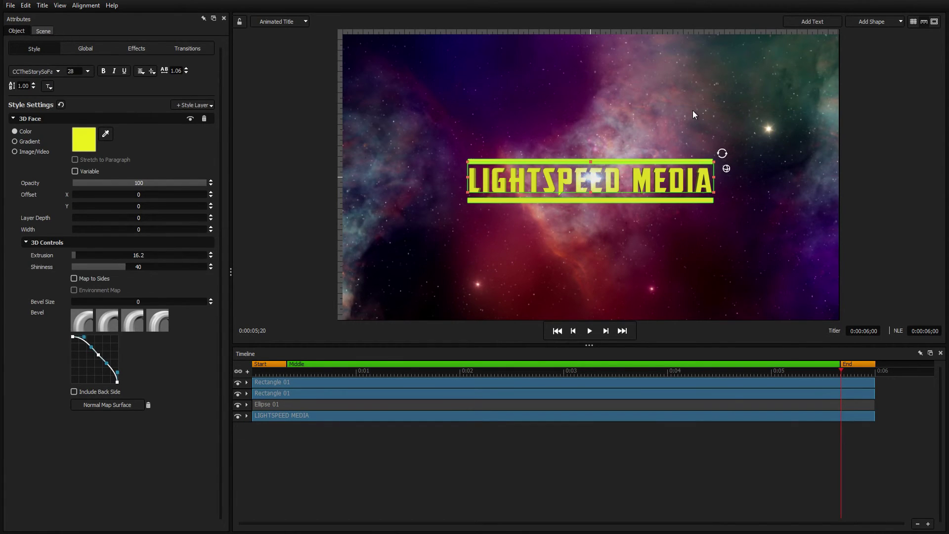
Select the flare and title together, try aligning them upward, downward and to the right, and undo the last alignment.
{"action": "left_click", "coordinate": [594, 180], "text": "ctrl"}
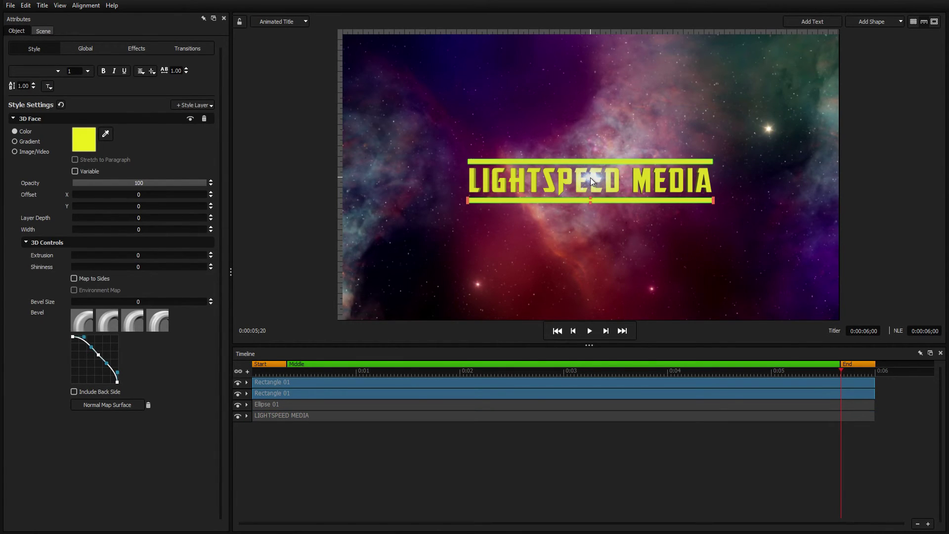
{"action": "left_click", "coordinate": [590, 177]}
{"action": "left_click", "coordinate": [592, 416], "text": "ctrl"}
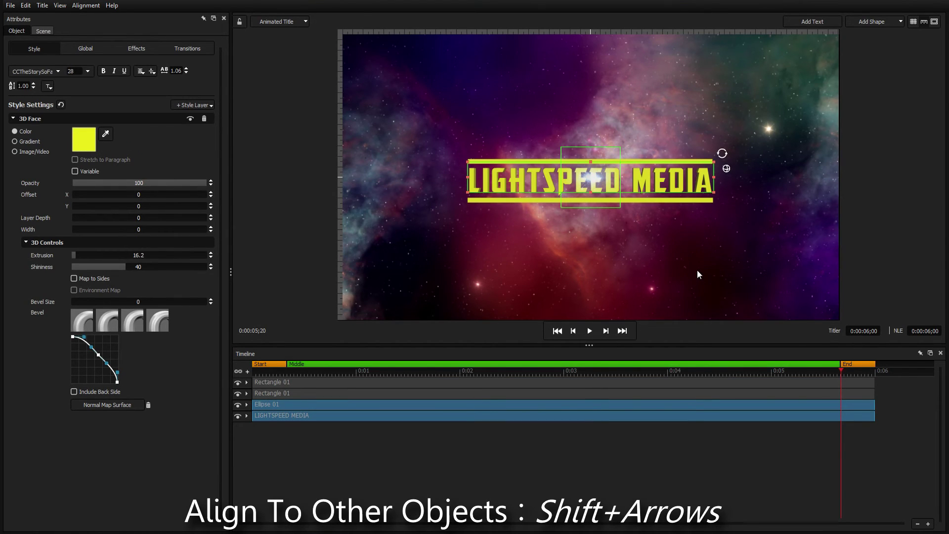
{"action": "key", "text": "shift+Up"}
{"action": "key", "text": "shift+Down"}
{"action": "key", "text": "shift+Right"}
{"action": "key", "text": "ctrl+z"}
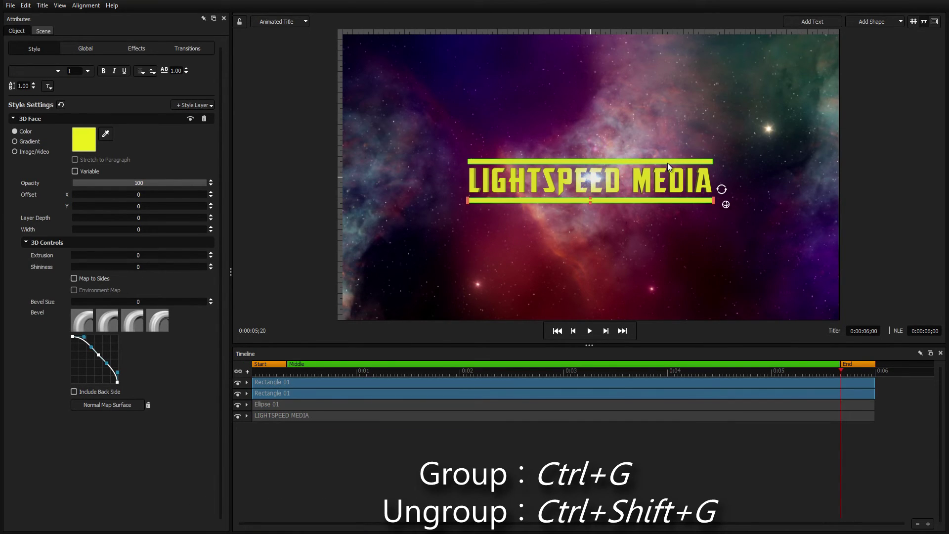
Group the two yellow bars, ungroup them again and deselect everything.
{"action": "key", "text": "ctrl+g"}
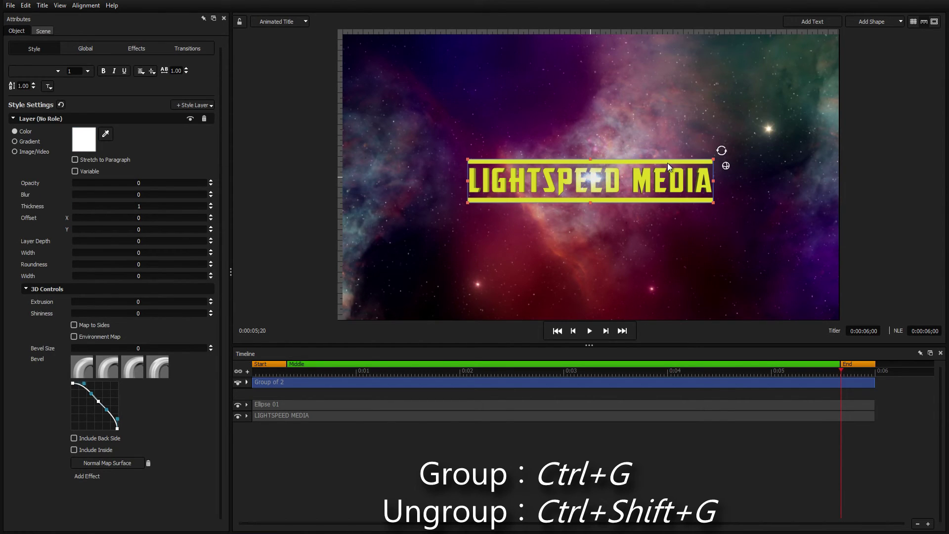
{"action": "key", "text": "ctrl+shift+g"}
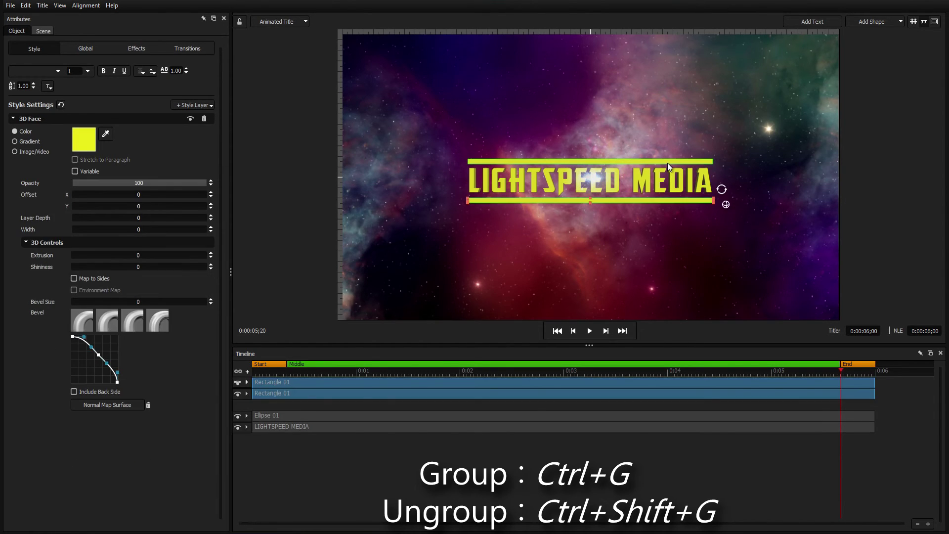
{"action": "key", "text": "Escape"}
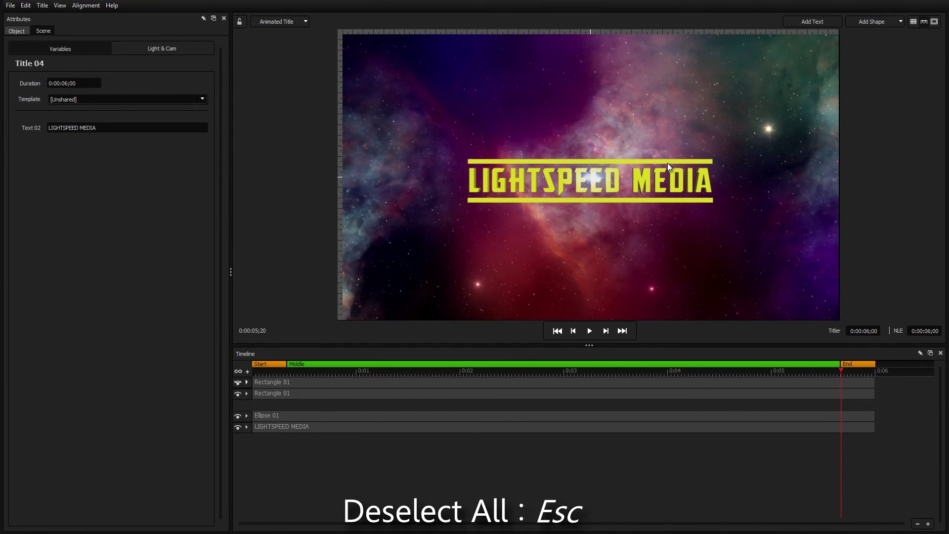
Alternate the selection between the overlapping flare and title in the preview, ending with the flare selected.
{"action": "left_click", "coordinate": [594, 179], "text": "alt"}
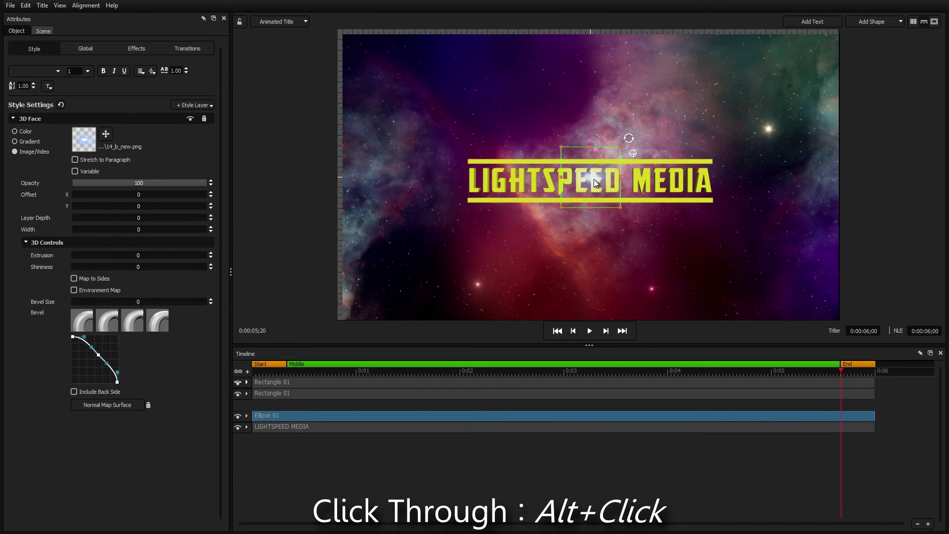
{"action": "left_click", "coordinate": [594, 178], "text": "alt"}
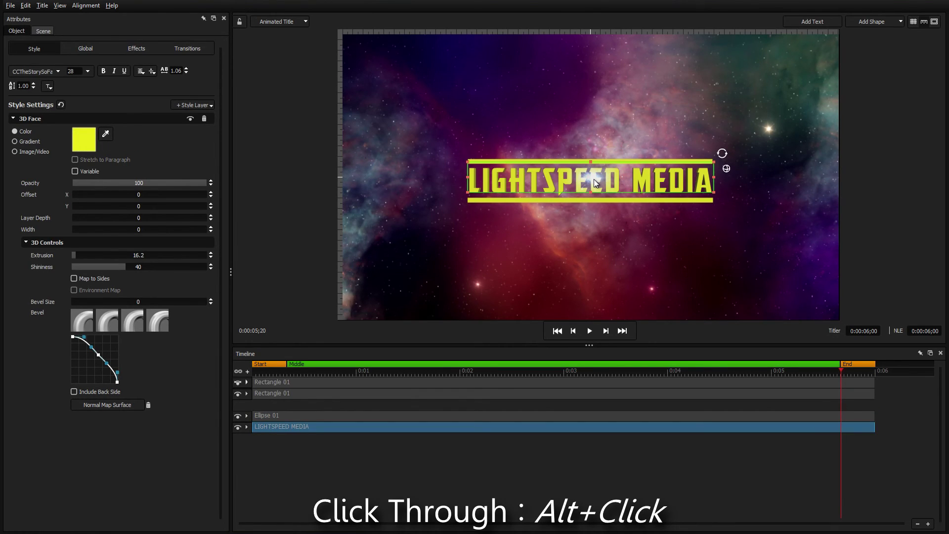
{"action": "left_click", "coordinate": [594, 179], "text": "alt"}
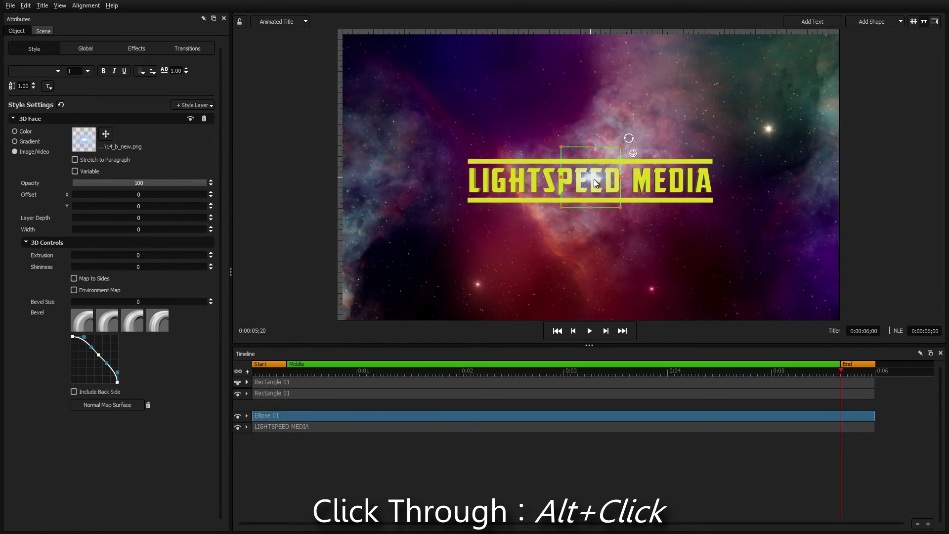
{"action": "left_click", "coordinate": [594, 179], "text": "alt"}
{"action": "left_click", "coordinate": [594, 179], "text": "alt"}
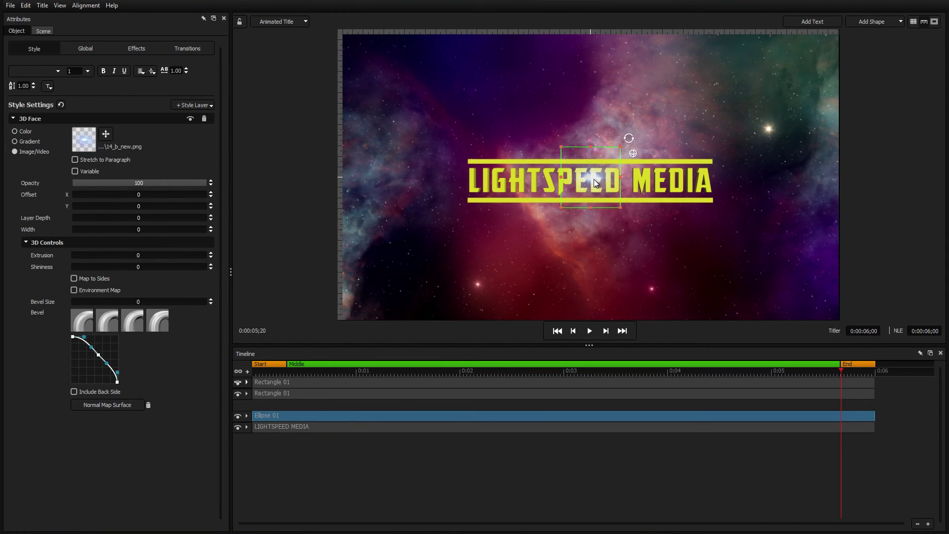
Move the Ellipse 01 layer up and down through the timeline stack, leaving it between the two Rectangle 01 layers.
{"action": "left_click_drag", "start_coordinate": [325, 414], "coordinate": [499, 405]}
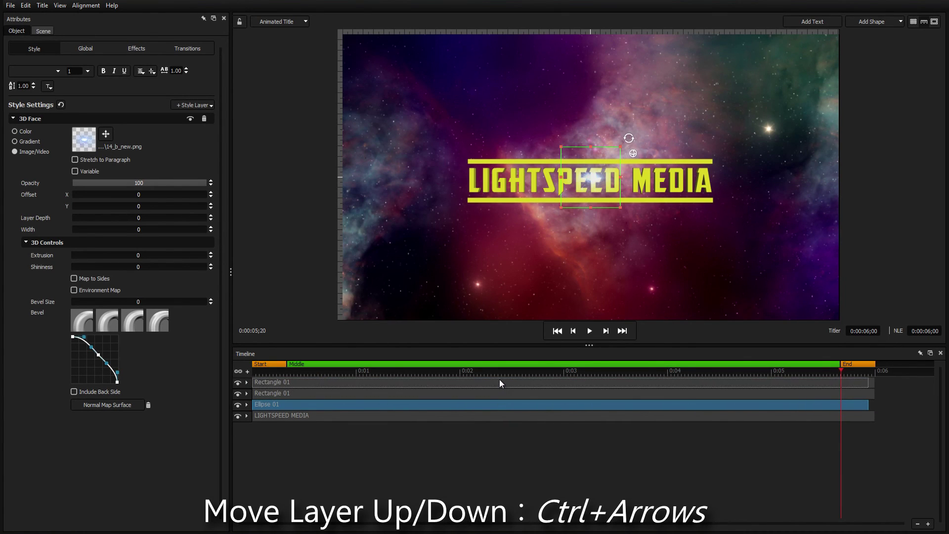
{"action": "key", "text": "ctrl+Up"}
{"action": "key", "text": "ctrl+Up"}
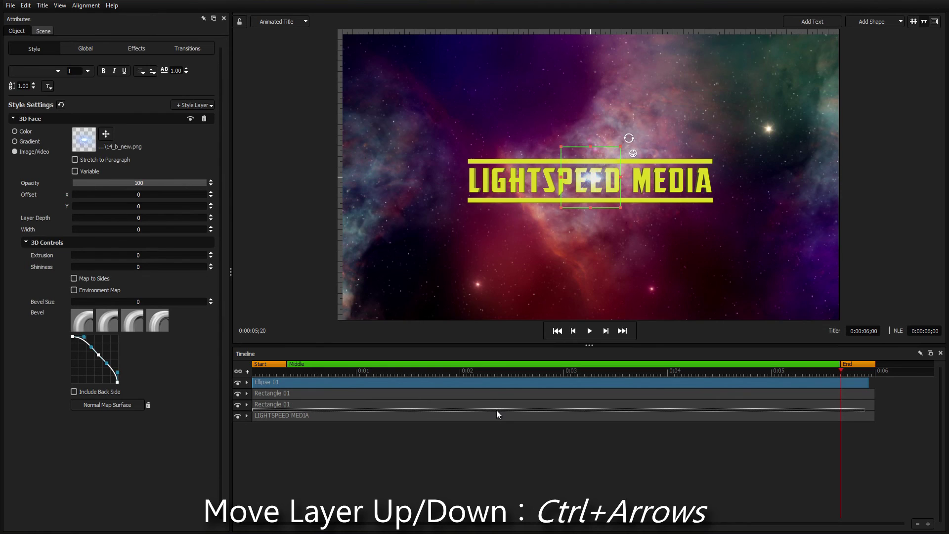
{"action": "key", "text": "ctrl+Down"}
{"action": "key", "text": "ctrl+Down"}
{"action": "key", "text": "ctrl+Up"}
{"action": "key", "text": "ctrl+Up"}
{"action": "key", "text": "ctrl+Down"}
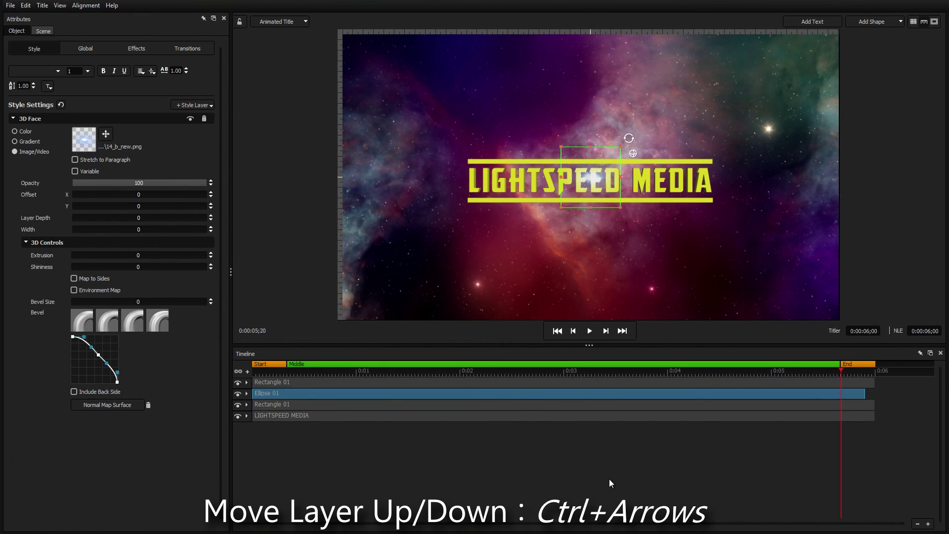